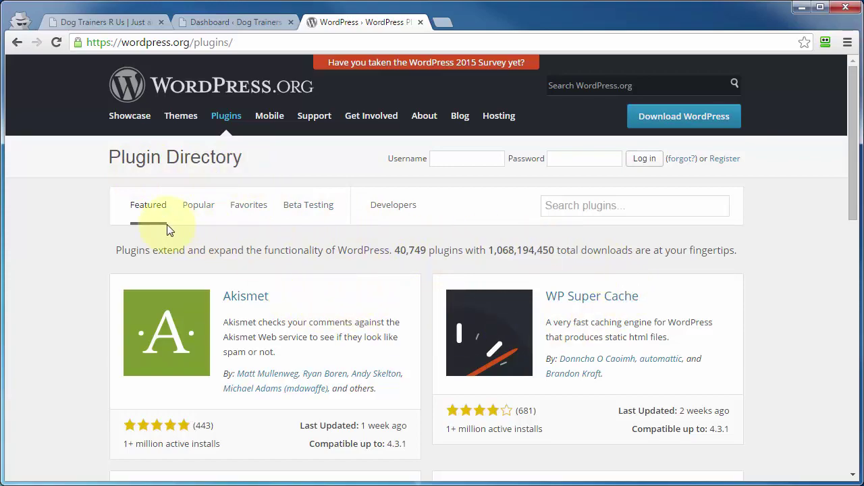
# Browse the Featured, Popular and Favorites listings of the WordPress.org Plugin Directory, finishing on the popular plugins
pyautogui.scroll(-5, 150, 218)
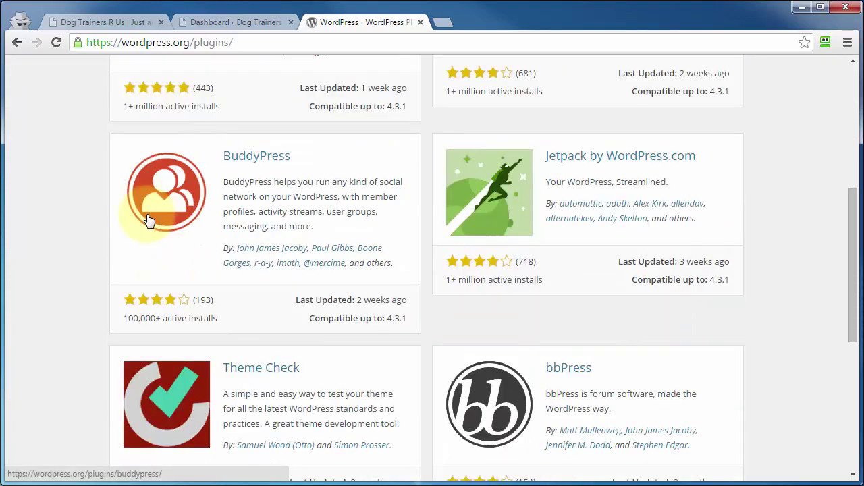
pyautogui.scroll(5, 149, 221)
pyautogui.click(196, 215)
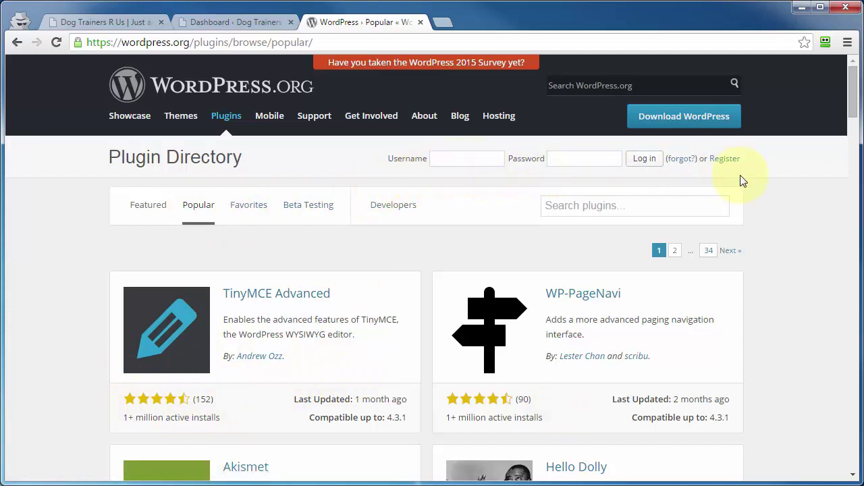
pyautogui.click(247, 217)
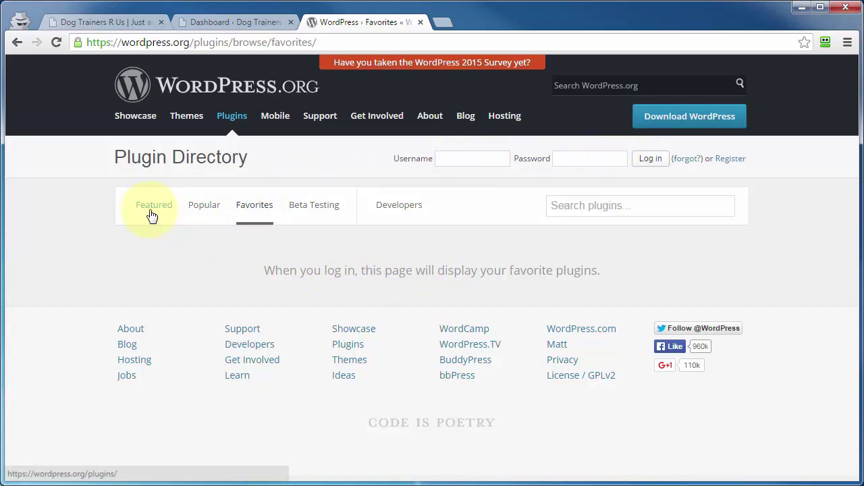
pyautogui.click(202, 212)
pyautogui.scroll(-3, 284, 278)
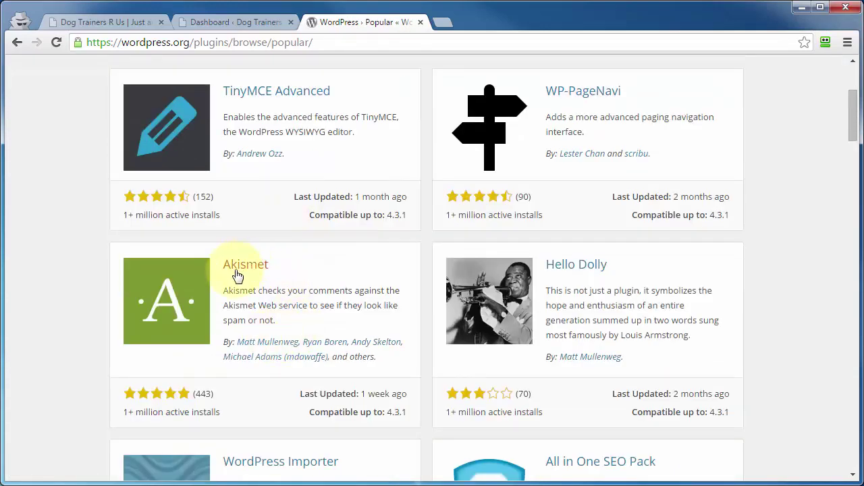
# Open the Akismet plugin's page and review its description, compatibility details, active installs and ratings
pyautogui.click(247, 270)
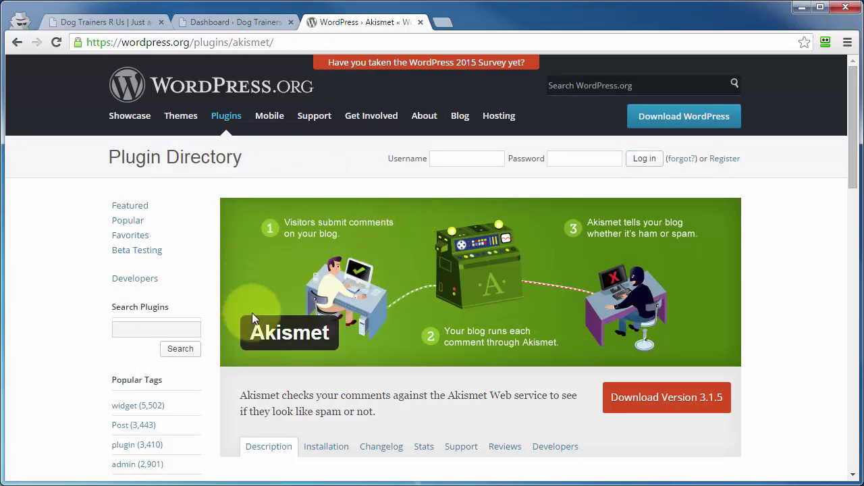
pyautogui.scroll(-1, 402, 276)
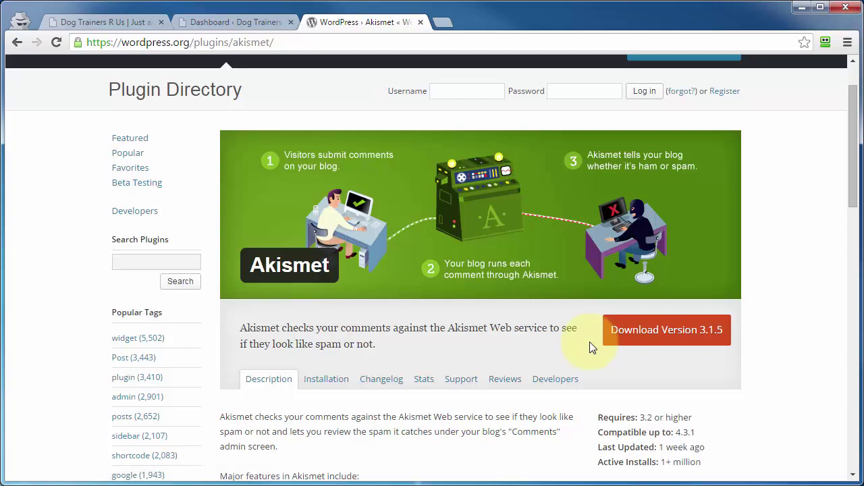
pyautogui.scroll(-1, 540, 334)
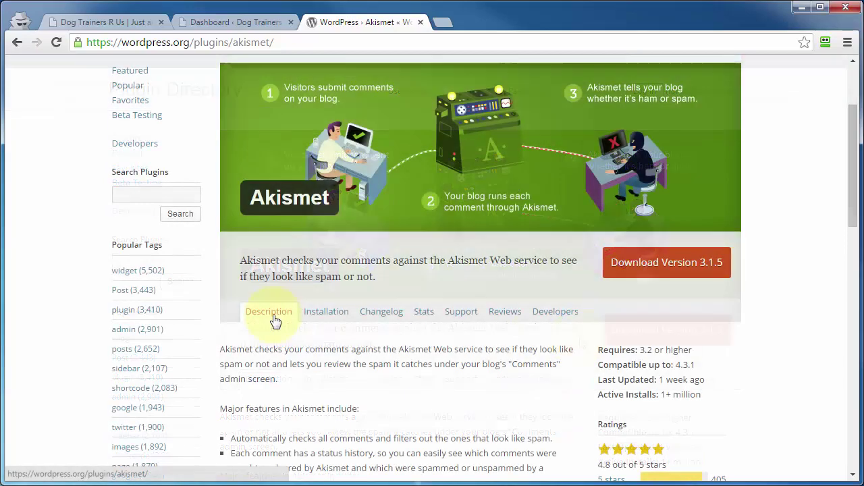
pyautogui.scroll(-2, 275, 344)
pyautogui.scroll(1, 270, 337)
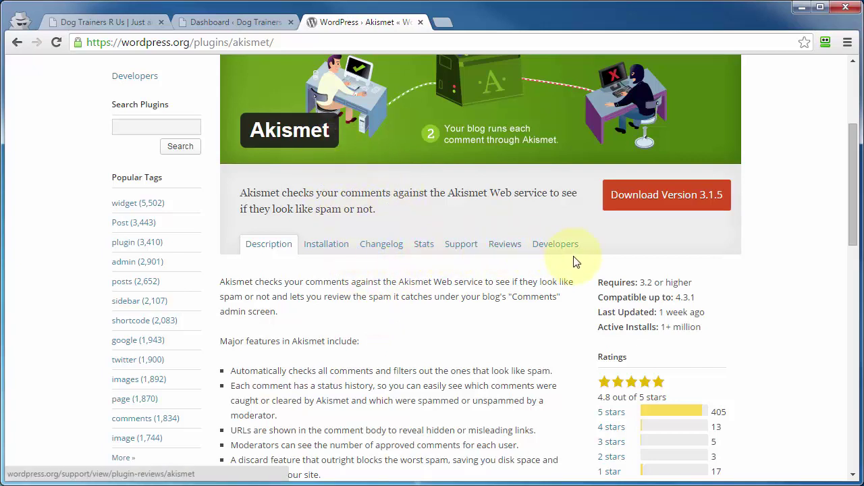
pyautogui.scroll(-1, 472, 331)
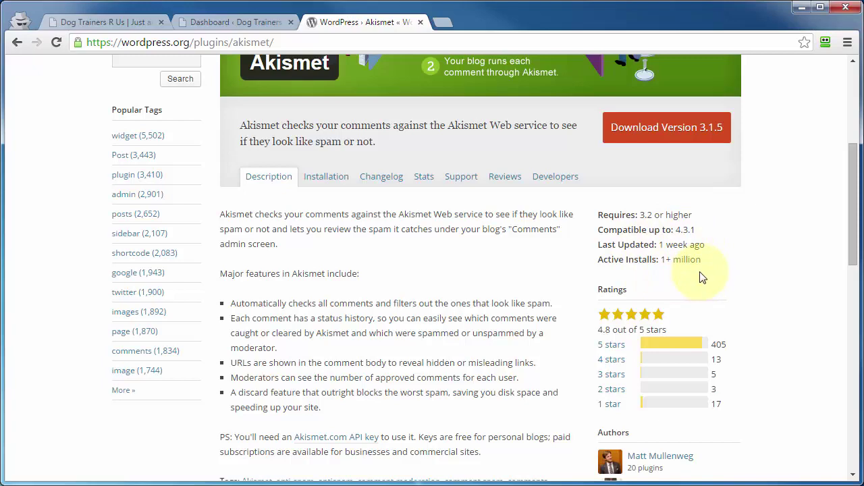
pyautogui.scroll(4, 662, 272)
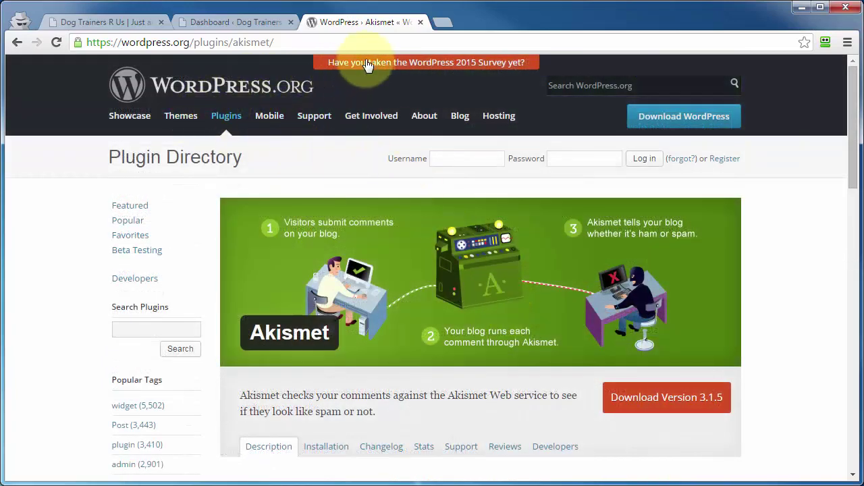
# In the site's WordPress dashboard, view the installed plugins and open the page for adding new ones
pyautogui.click(224, 25)
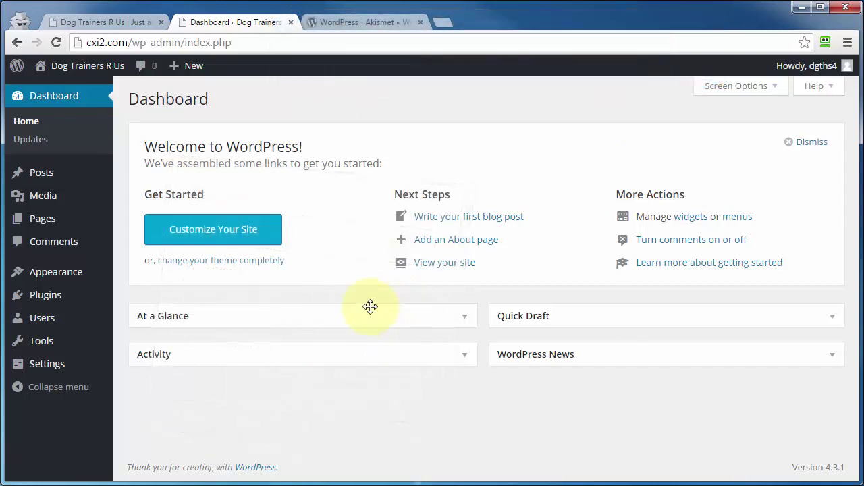
pyautogui.moveTo(37, 302)
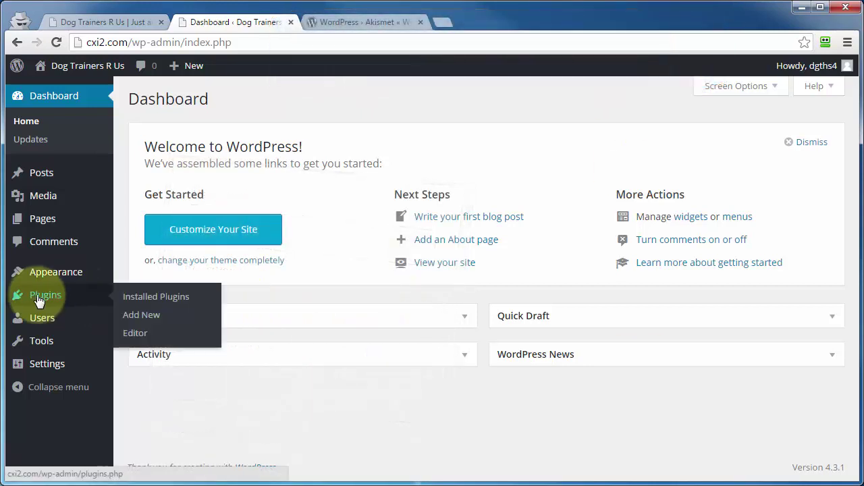
pyautogui.click(137, 300)
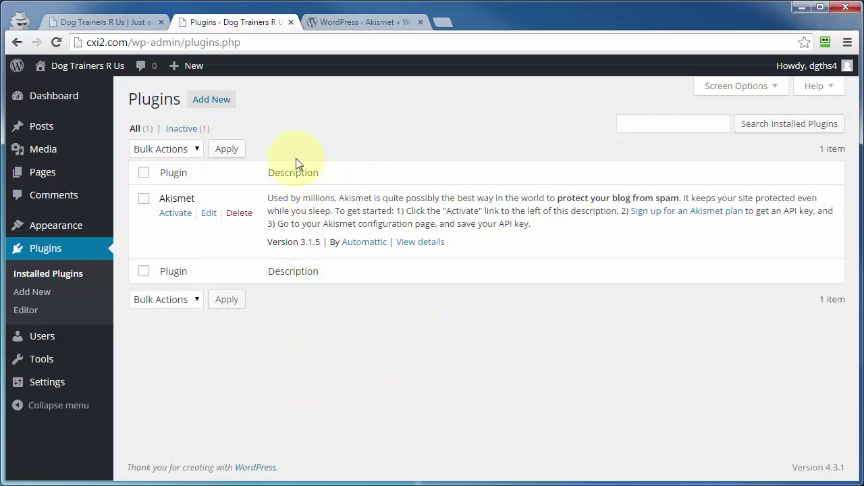
pyautogui.click(205, 103)
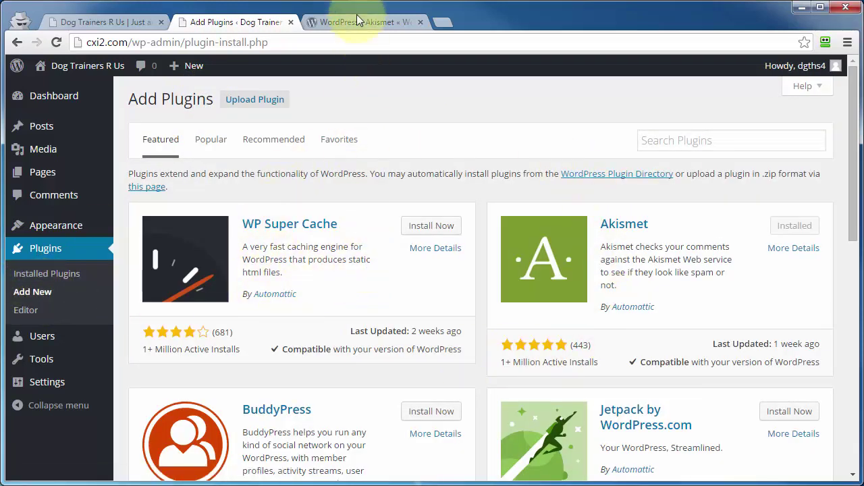
# Compare the WordPress.org directory's featured plugins with the Featured and Favorites views of the site's Add Plugins page
pyautogui.click(320, 24)
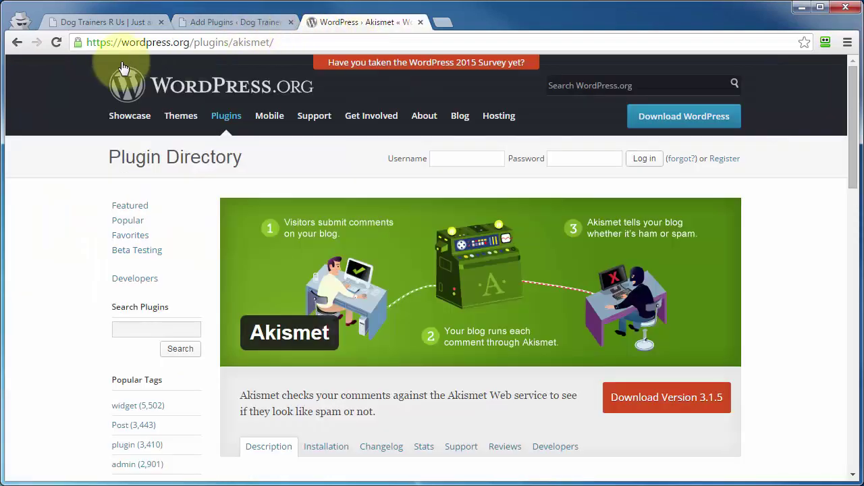
pyautogui.click(225, 116)
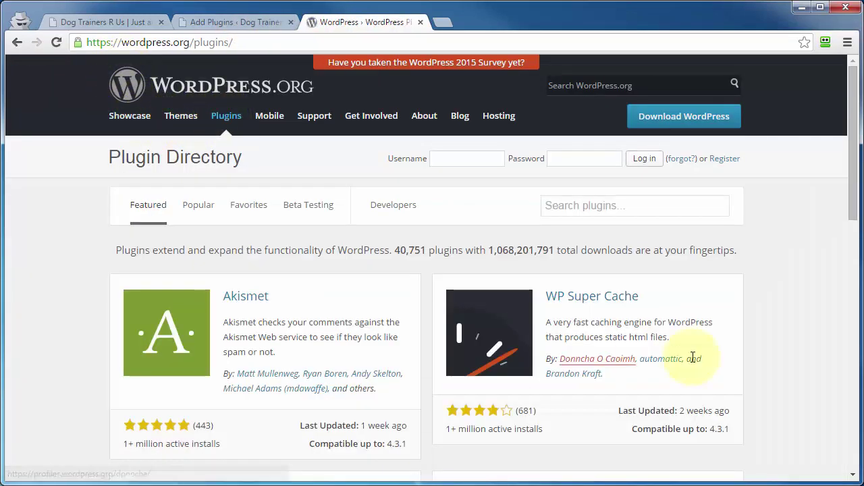
pyautogui.click(209, 25)
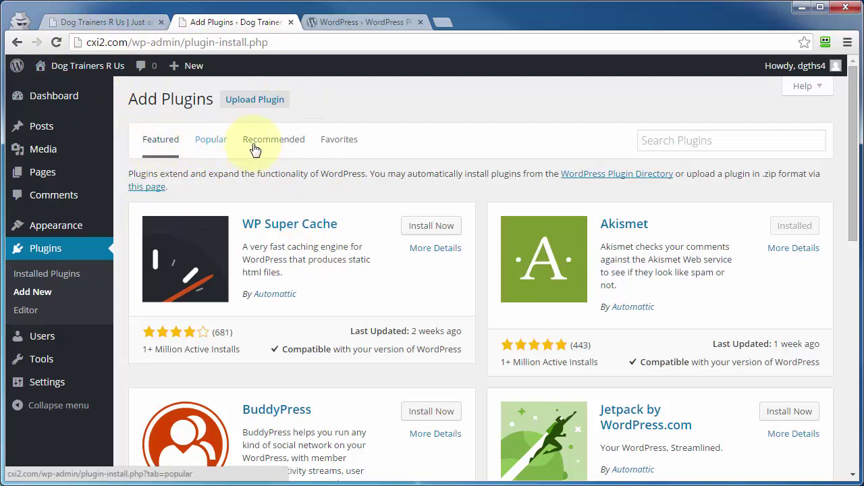
pyautogui.click(334, 147)
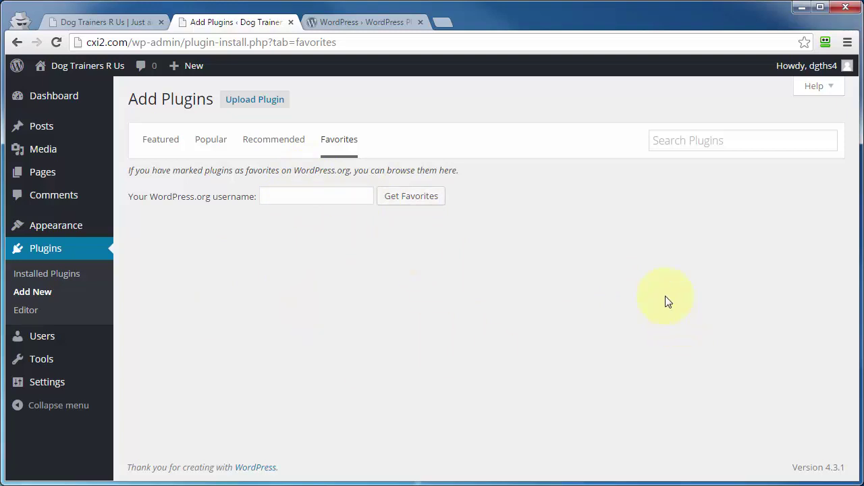
pyautogui.click(154, 142)
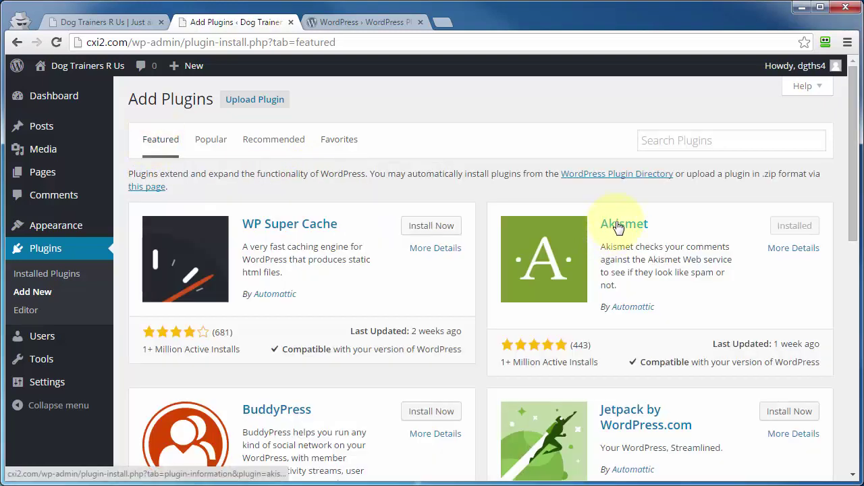
# View Akismet's plugin details from the Add Plugins page, read through its description and ratings, and close them
pyautogui.click(618, 228)
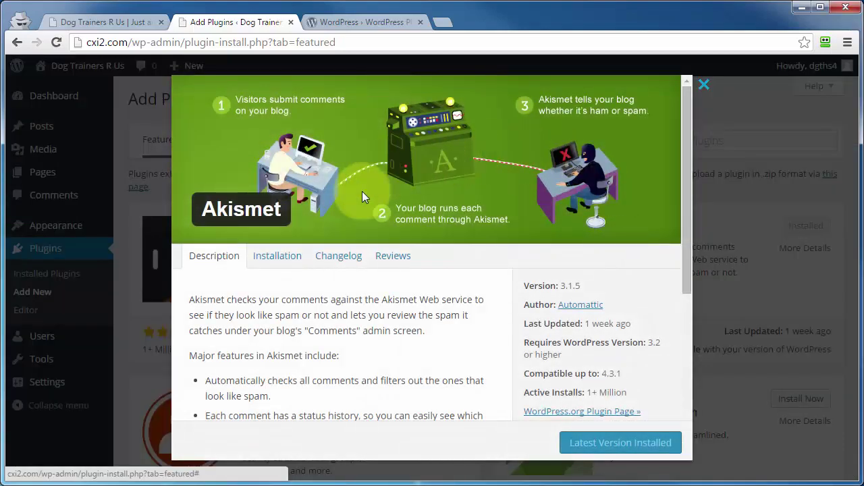
pyautogui.scroll(-4, 478, 327)
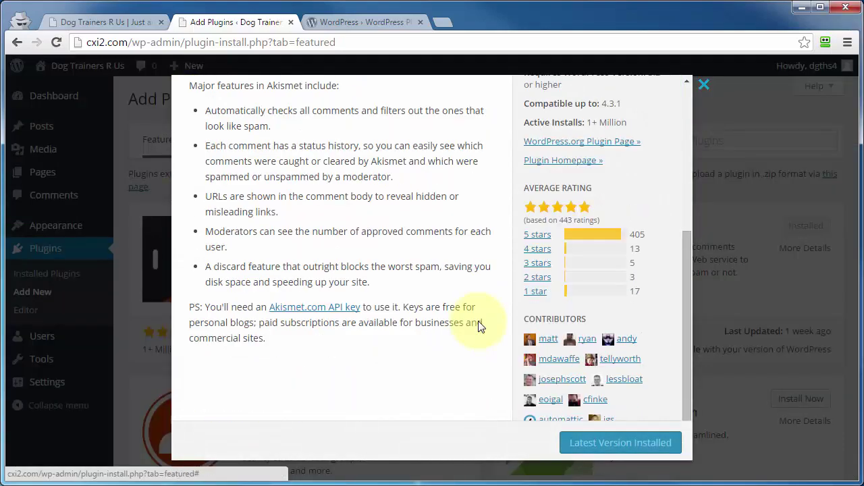
pyautogui.scroll(5, 478, 326)
pyautogui.press('Escape')
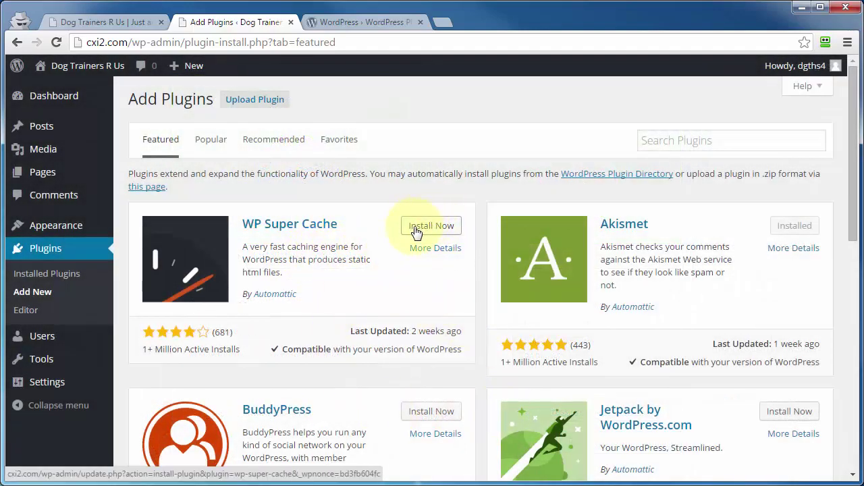
# Compare the WordPress.org directory with the site's Add Plugins page again and view the form for uploading a zipped plugin
pyautogui.click(363, 22)
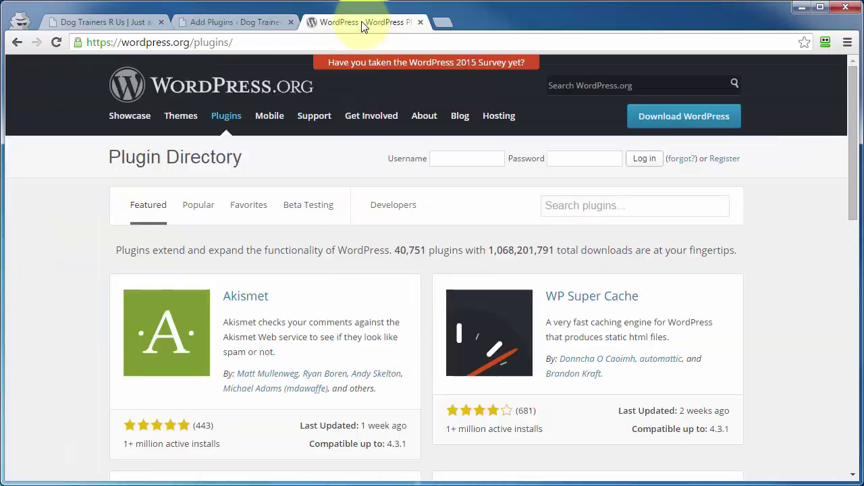
pyautogui.click(257, 22)
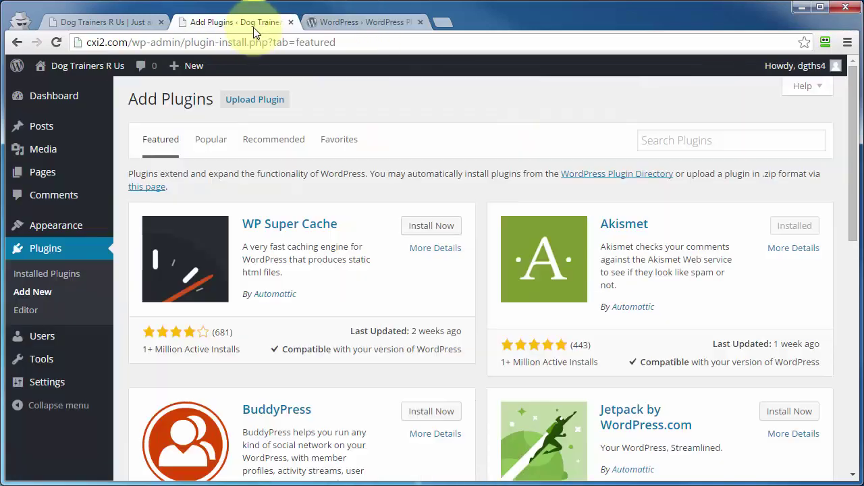
pyautogui.click(251, 102)
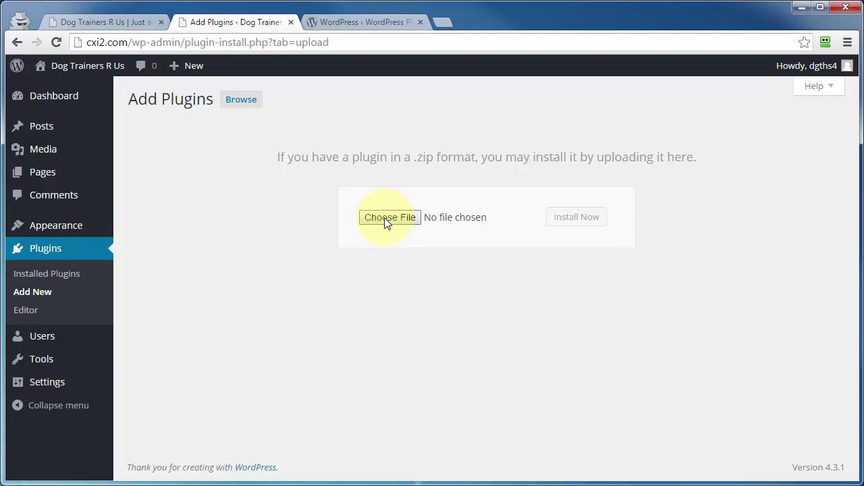
pyautogui.click(352, 23)
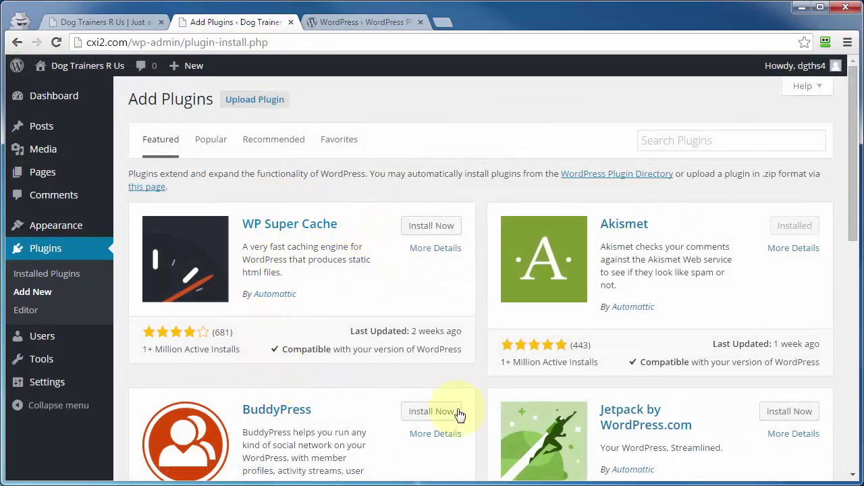
# Install the WP Super Cache plugin from the site's featured plugins and activate it
pyautogui.click(438, 230)
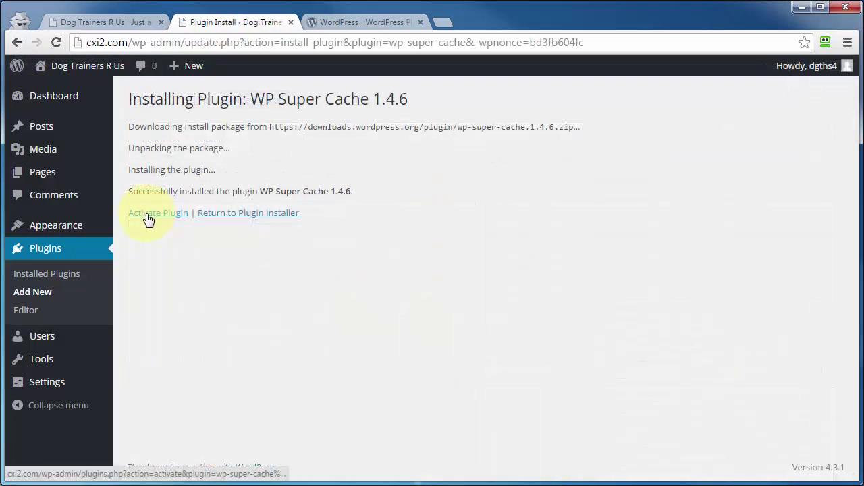
pyautogui.click(150, 214)
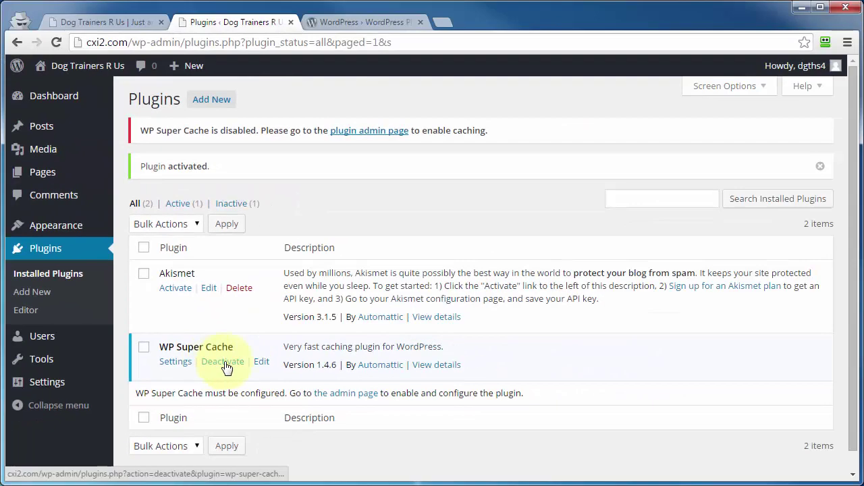
# Deactivate the WP Super Cache plugin in the installed plugins list
pyautogui.click(255, 341)
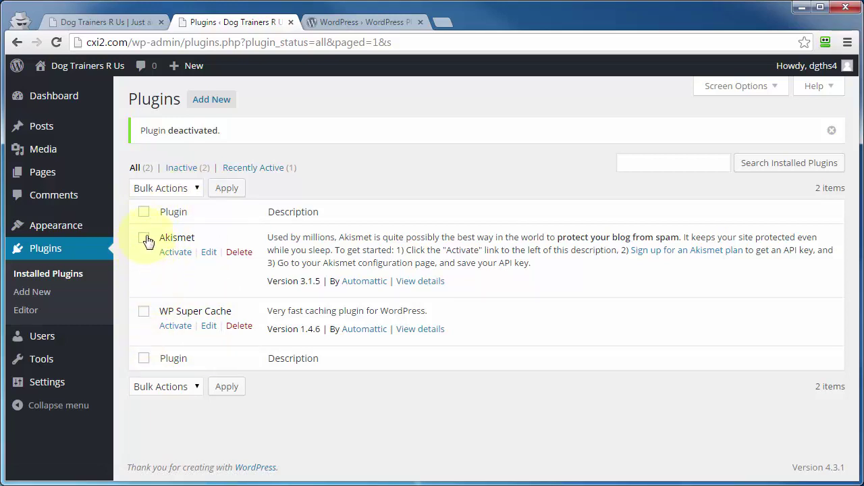
pyautogui.click(144, 312)
pyautogui.click(197, 188)
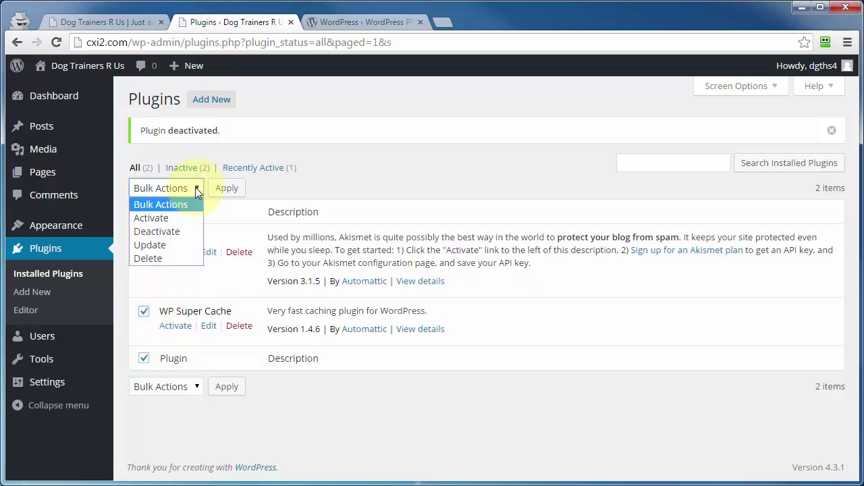
pyautogui.click(147, 257)
pyautogui.click(144, 212)
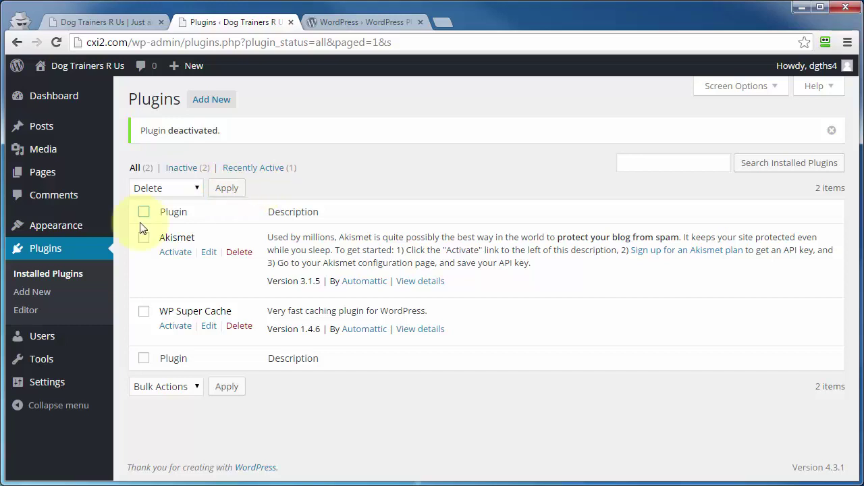
# Delete the WP Super Cache plugin from the site together with its files and data
pyautogui.click(239, 326)
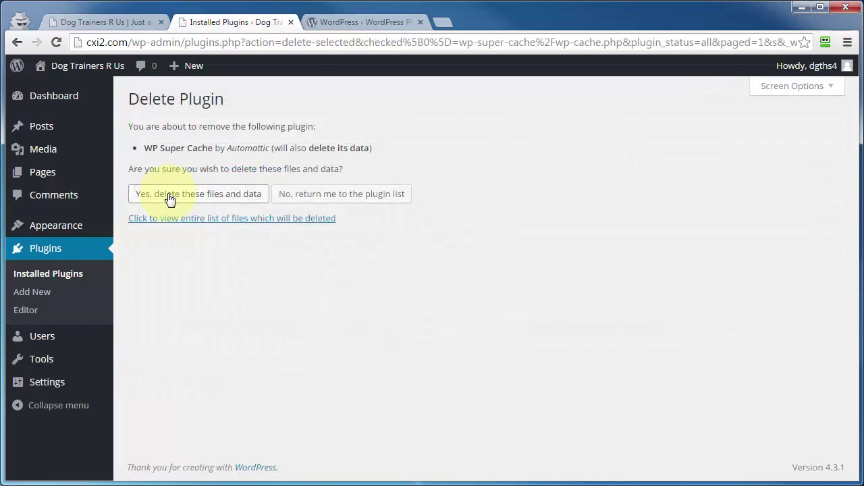
pyautogui.click(170, 196)
# Download WP Super Cache version 1.4.6 from its WordPress.org plugin page and bring up the FileZilla window at full size
pyautogui.click(352, 22)
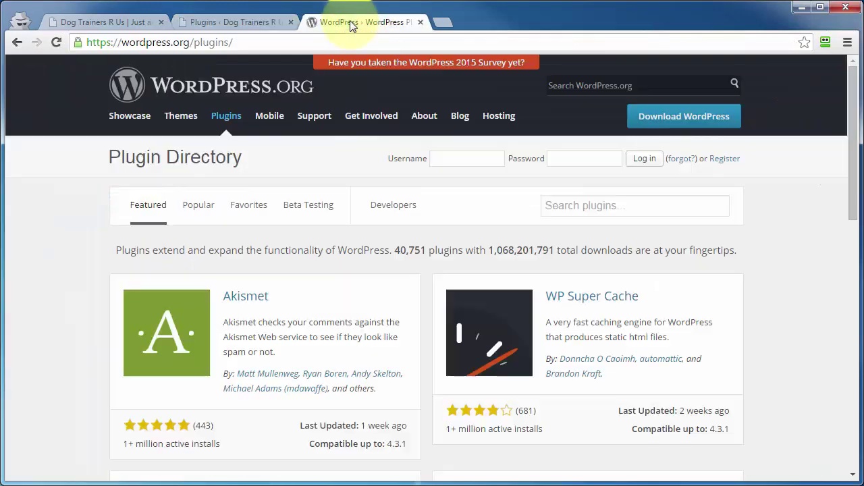
pyautogui.click(580, 304)
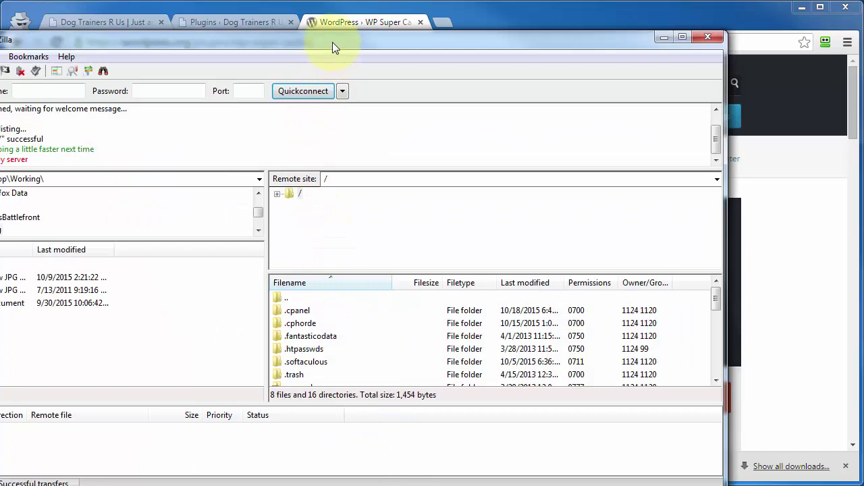
pyautogui.doubleClick(334, 42)
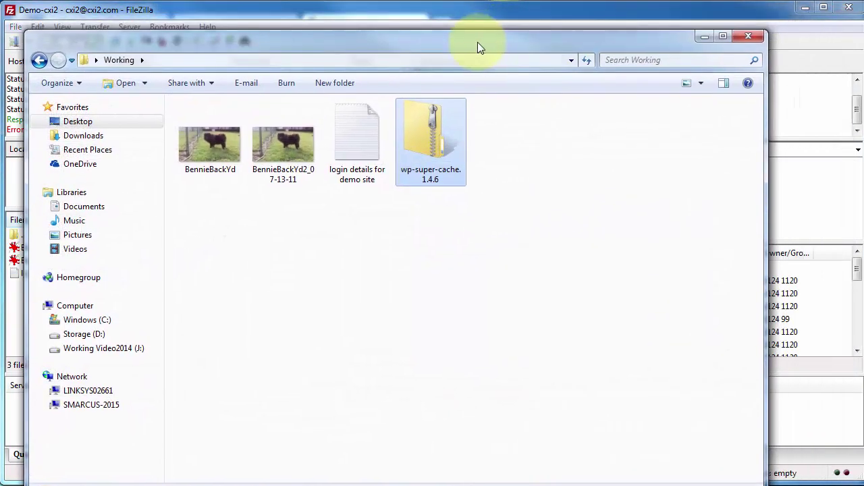
# Extract the wp-super-cache.1.4.6 archive with 7-Zip into a folder of the same name and inspect the nested wp-super-cache folder
pyautogui.rightClick(421, 142)
pyautogui.moveTo(457, 242)
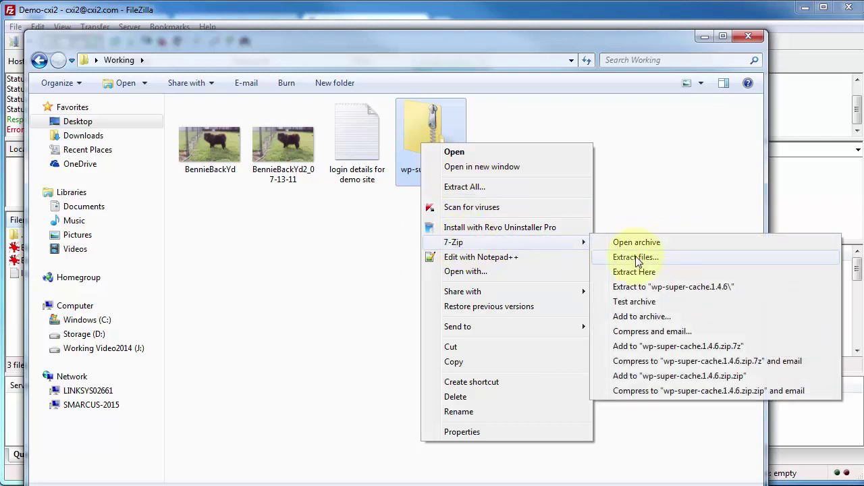
pyautogui.click(635, 289)
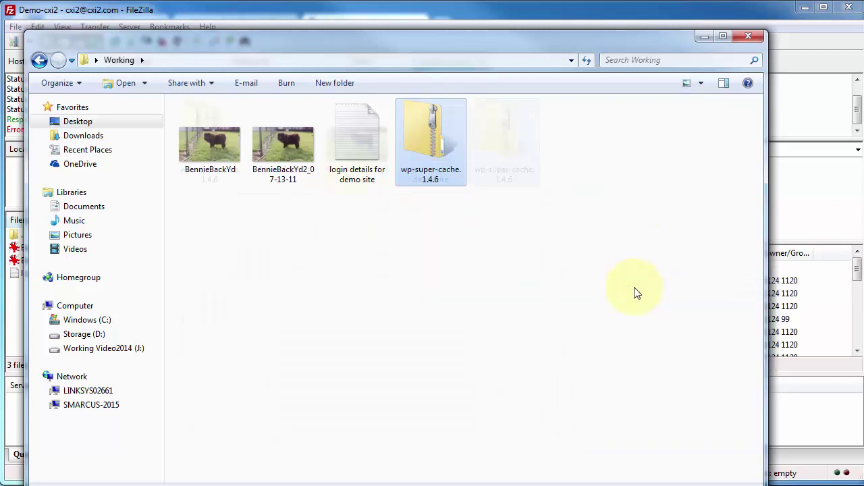
pyautogui.doubleClick(221, 154)
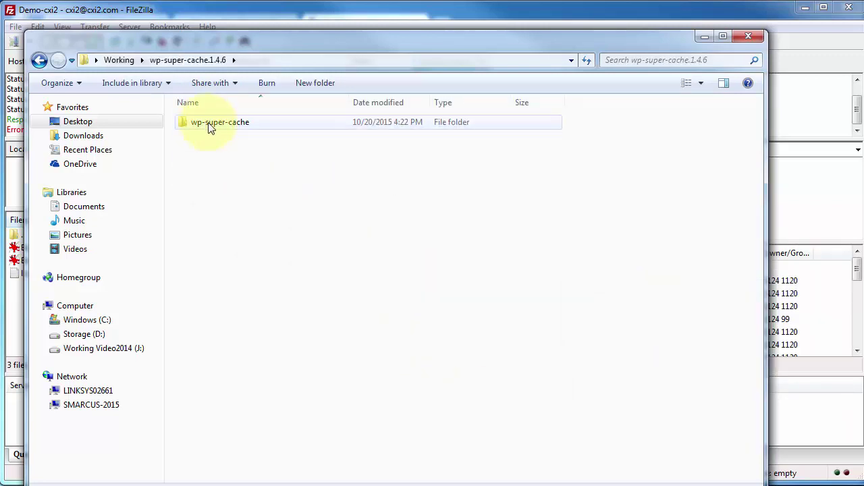
pyautogui.doubleClick(210, 127)
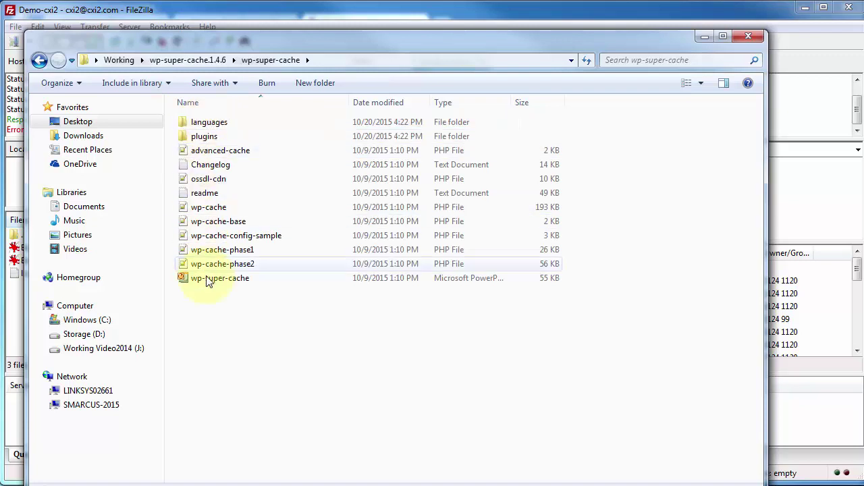
pyautogui.click(214, 60)
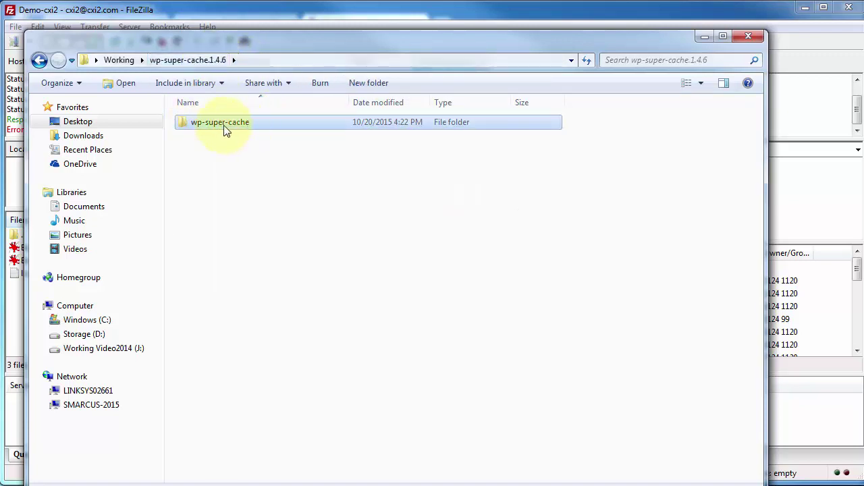
# Switch to FileZilla, reconnect to the site's server and open the remote folder /public_html/wp-content/plugins
pyautogui.click(270, 15)
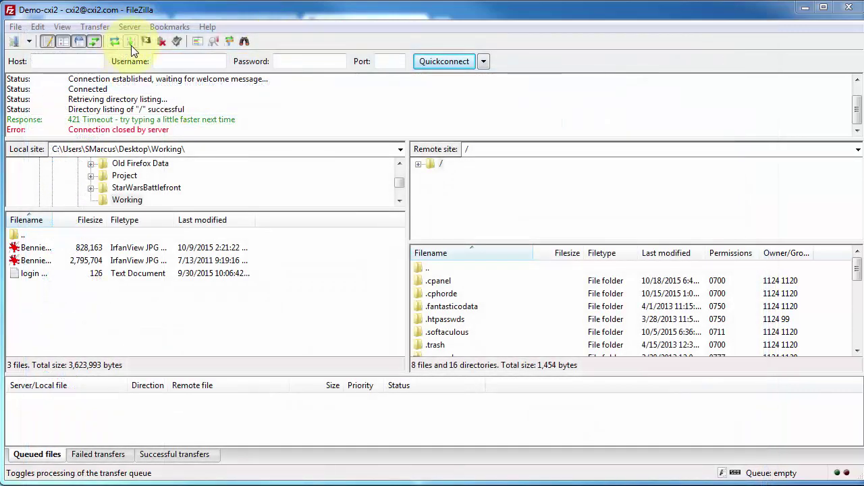
pyautogui.click(131, 42)
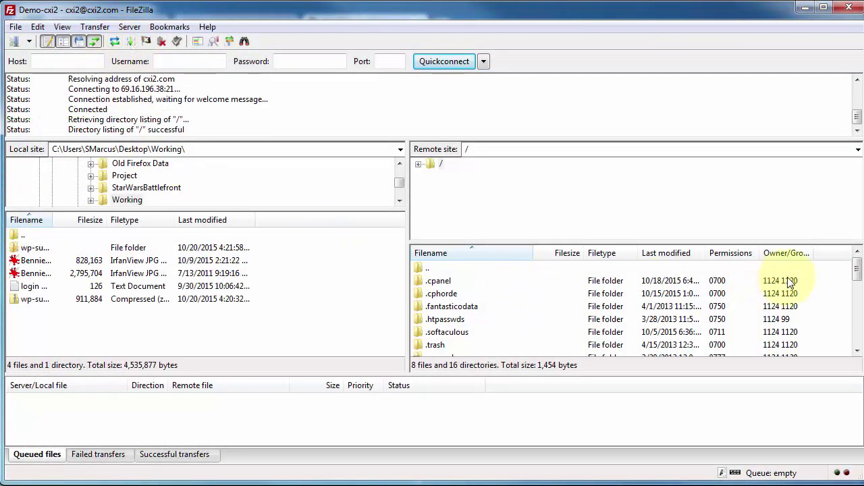
pyautogui.moveTo(858, 272); pyautogui.dragTo(855, 309)
pyautogui.click(435, 307)
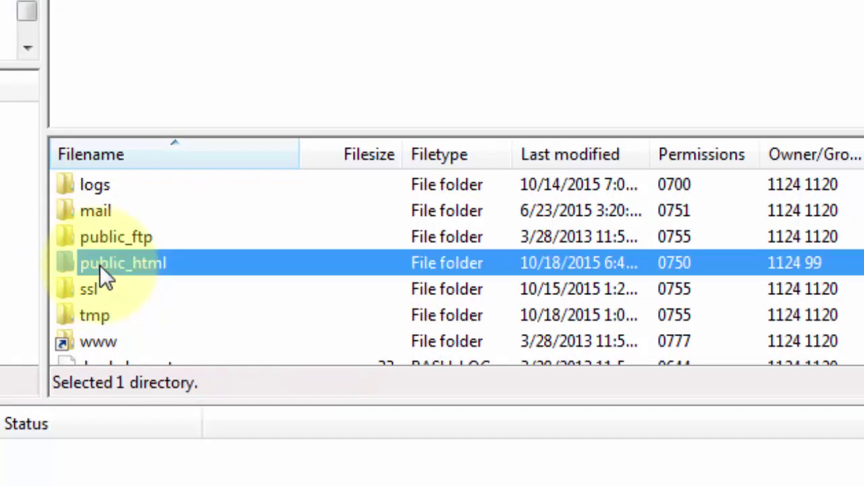
pyautogui.doubleClick(100, 266)
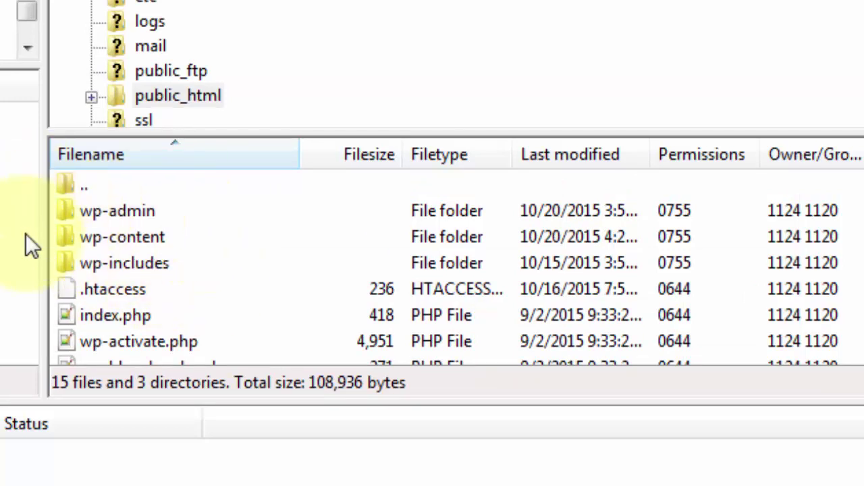
pyautogui.doubleClick(76, 240)
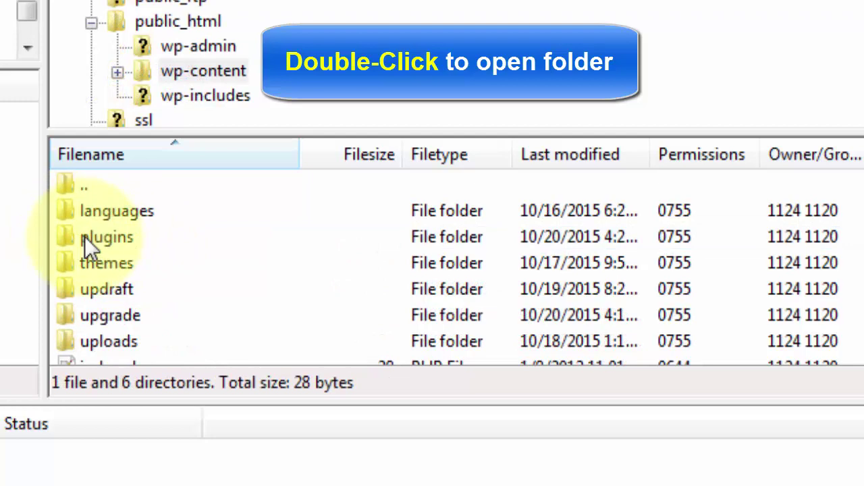
pyautogui.doubleClick(84, 236)
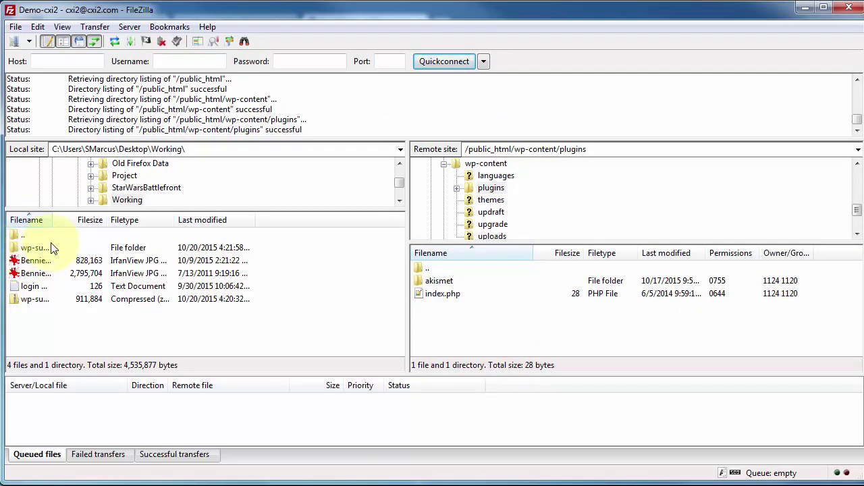
# Upload the inner wp-super-cache folder from the local wp-super-cache.1.4.6 folder to the server's plugins folder
pyautogui.moveTo(54, 219); pyautogui.dragTo(108, 220)
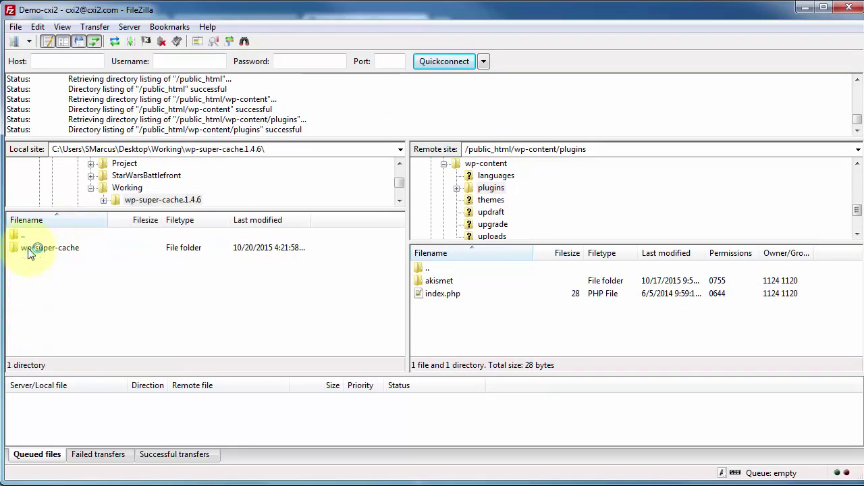
pyautogui.doubleClick(34, 248)
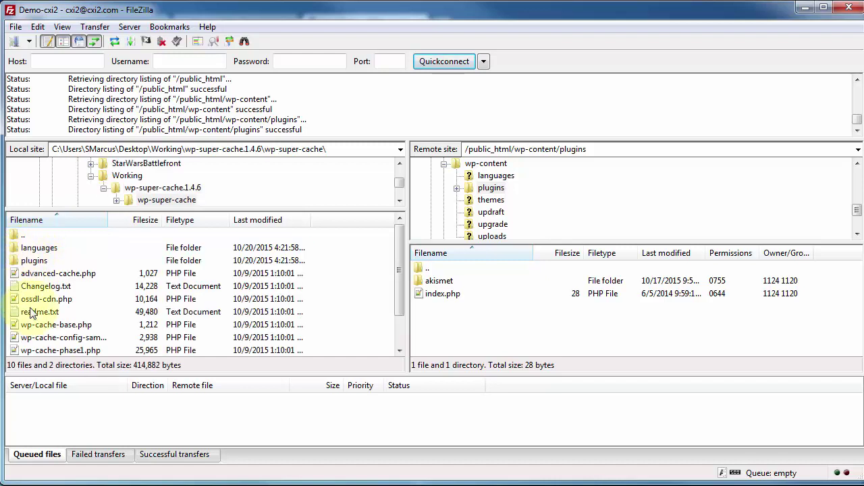
pyautogui.click(132, 194)
pyautogui.moveTo(35, 245); pyautogui.dragTo(492, 323)
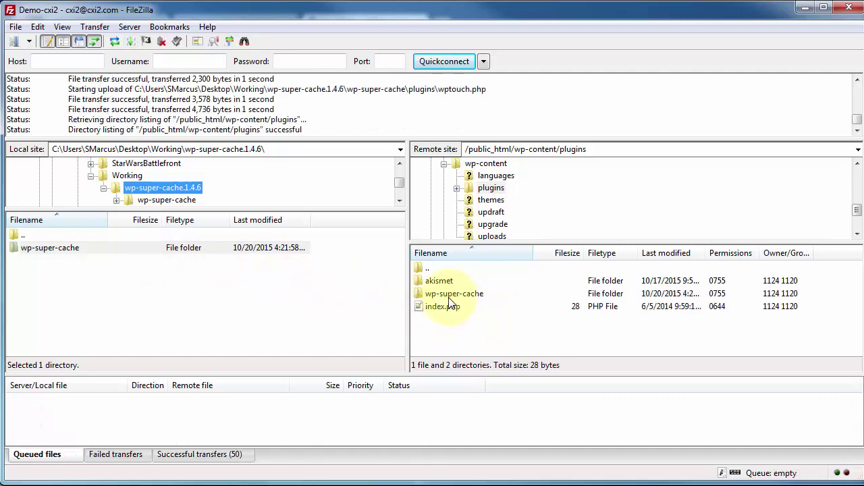
# Switch back to the browser, activate WP Super Cache in the site's installed plugins list and return to its WordPress.org page
pyautogui.click(803, 8)
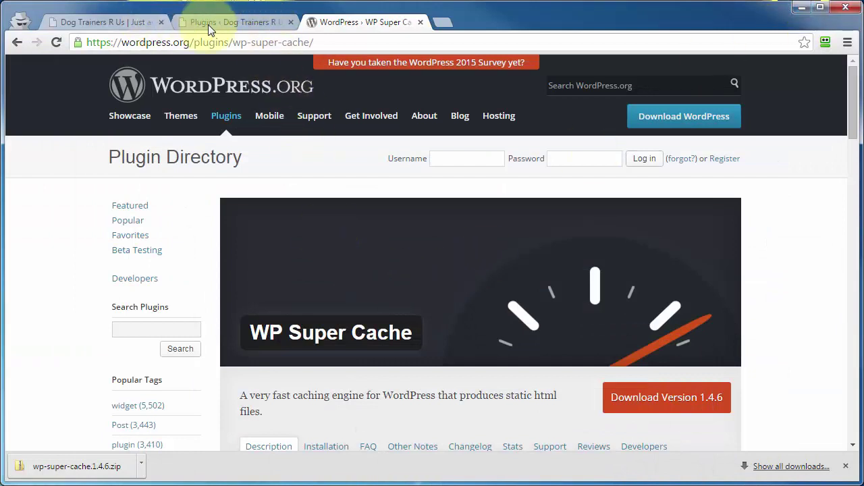
pyautogui.click(205, 23)
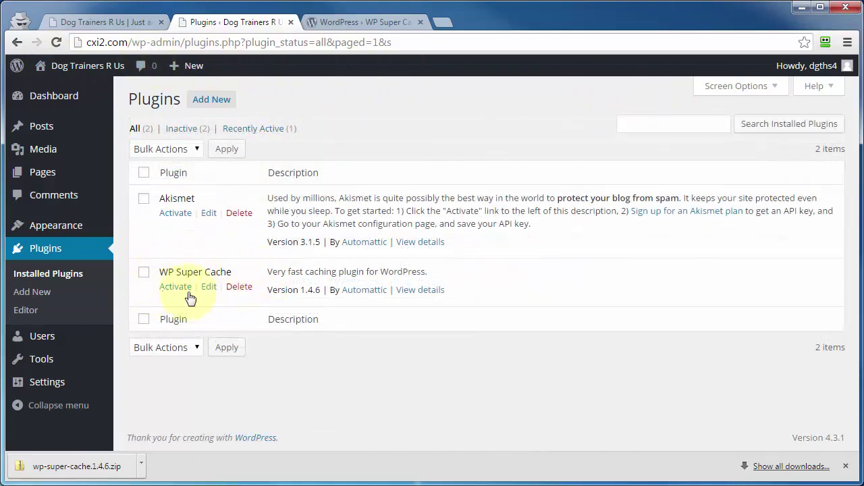
pyautogui.click(171, 293)
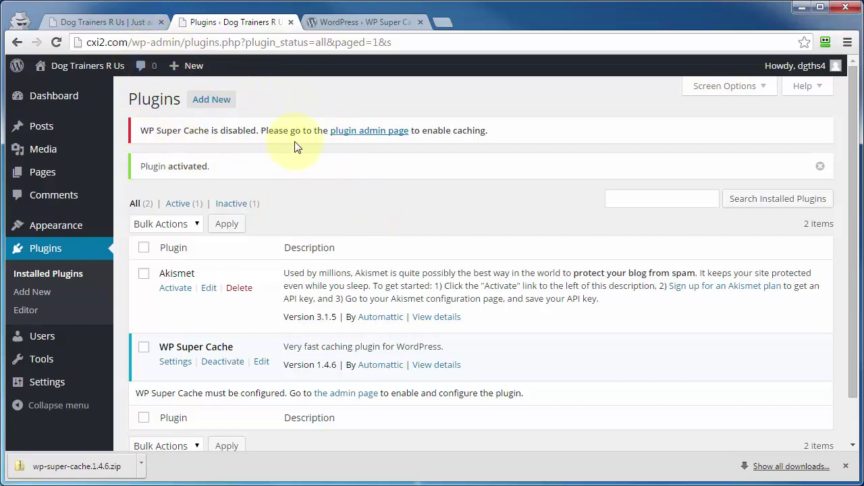
pyautogui.click(358, 23)
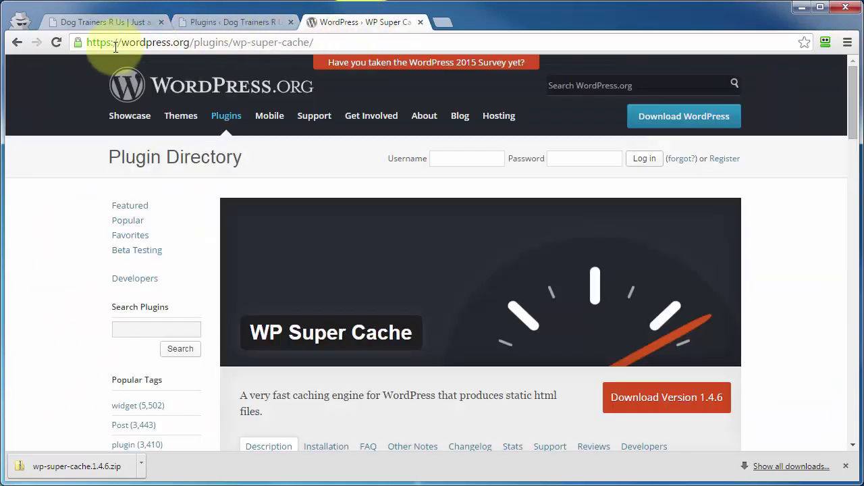